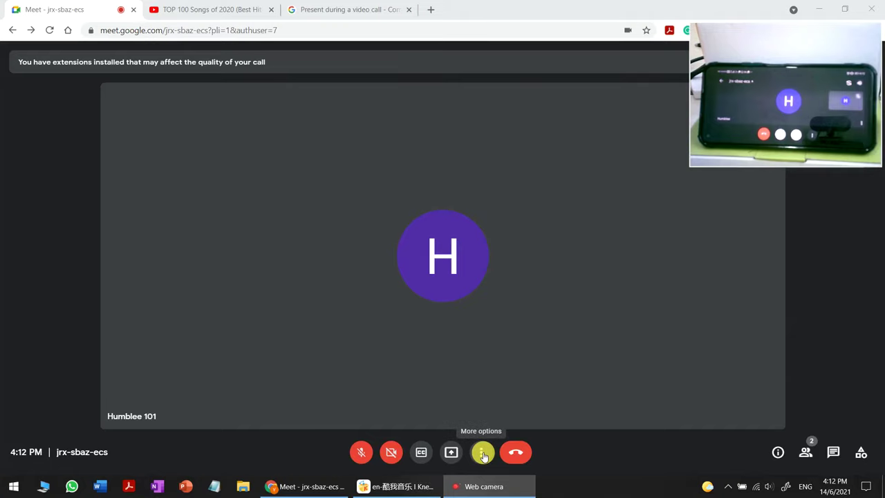
Glance at More options, then bring up Present now's entire screen, window and tab choices.
left_click(483, 453)
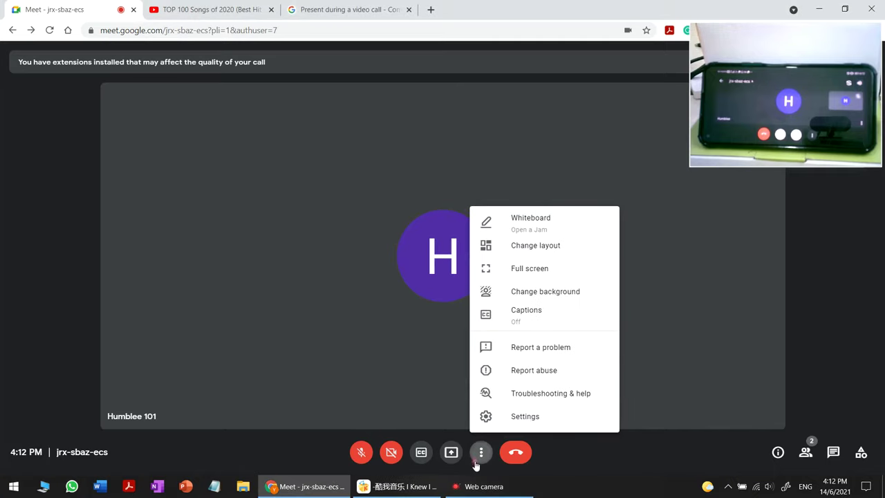
left_click(476, 466)
left_click_drag(809, 91, 703, 159)
Present the entire screen, hide the sharing bar, and bring Kuwo Music to the front.
left_click(451, 454)
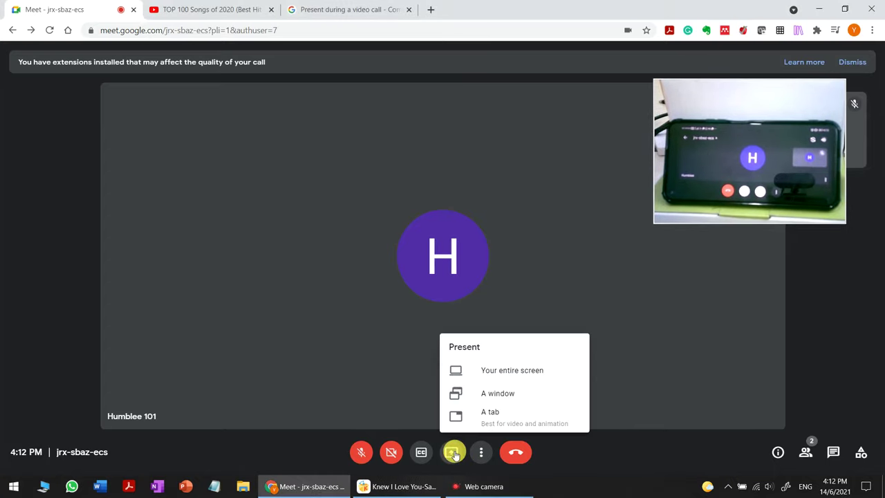
left_click(491, 380)
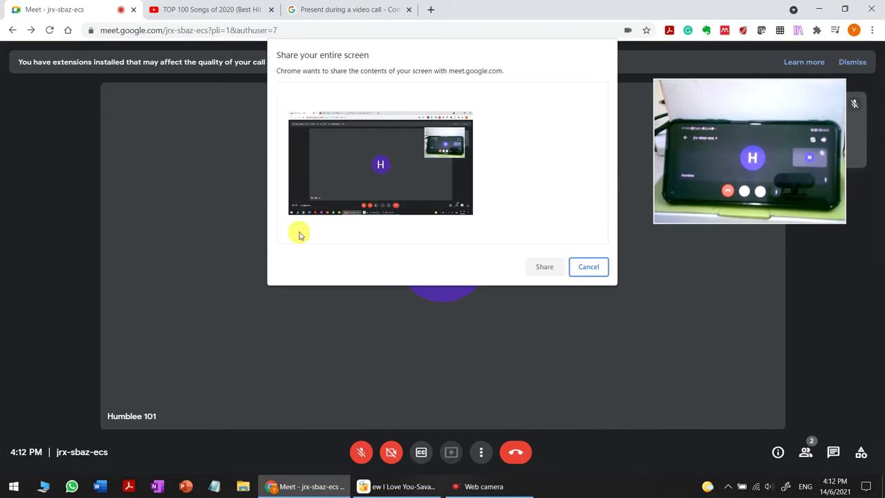
left_click(296, 231)
left_click(542, 267)
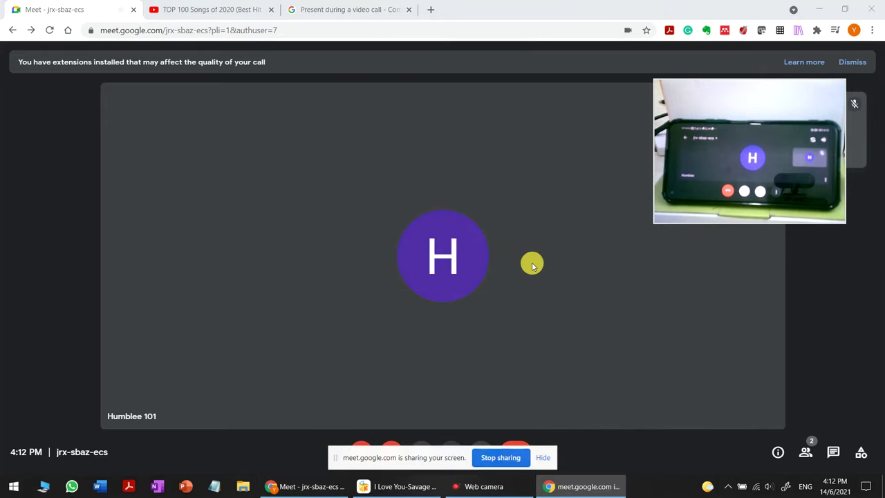
left_click(542, 456)
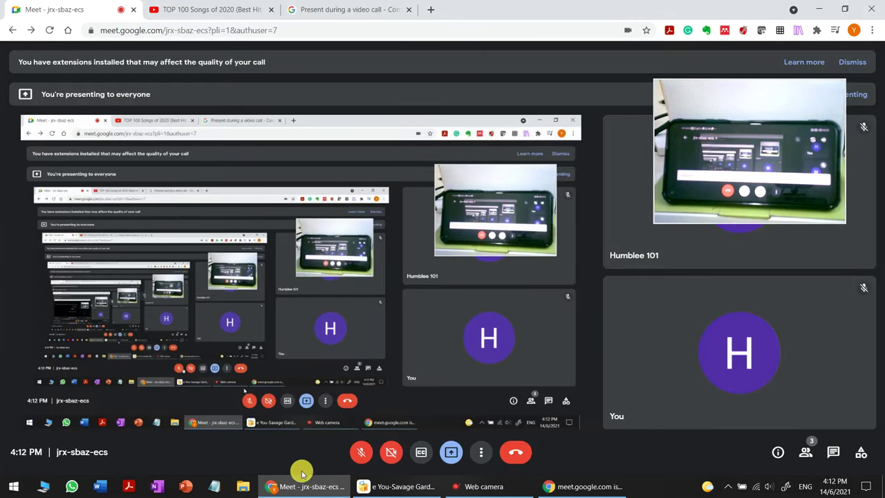
left_click(394, 486)
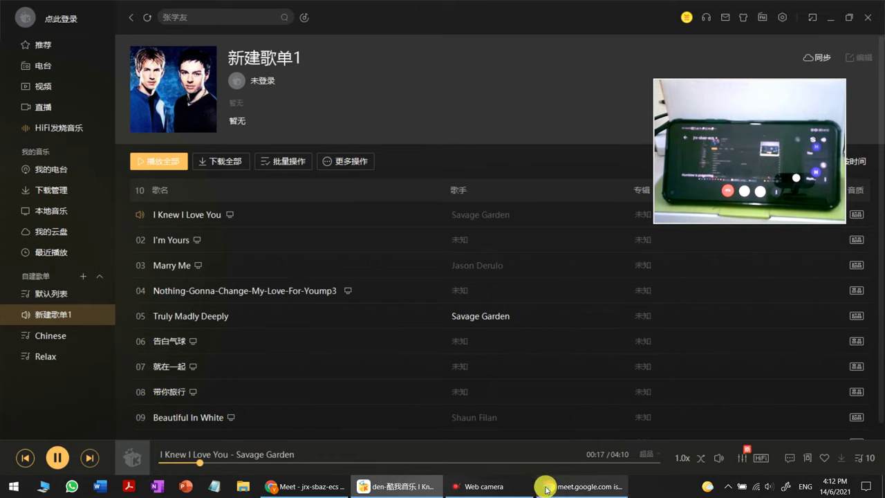
Leave 'I Knew I Love You' playing in Kuwo Music and switch back to Meet.
left_click(304, 486)
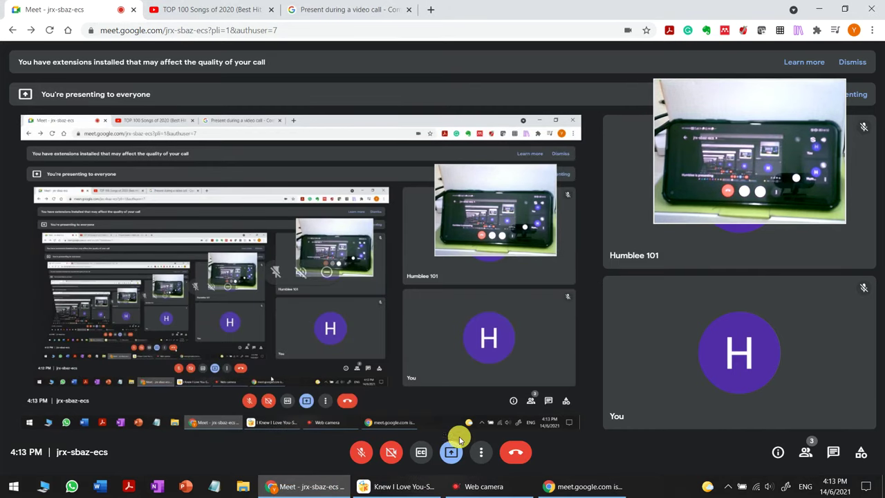
Choose Stereo Mix (Realtek High Definition Audio) as the microphone in Meet's audio settings.
left_click(481, 452)
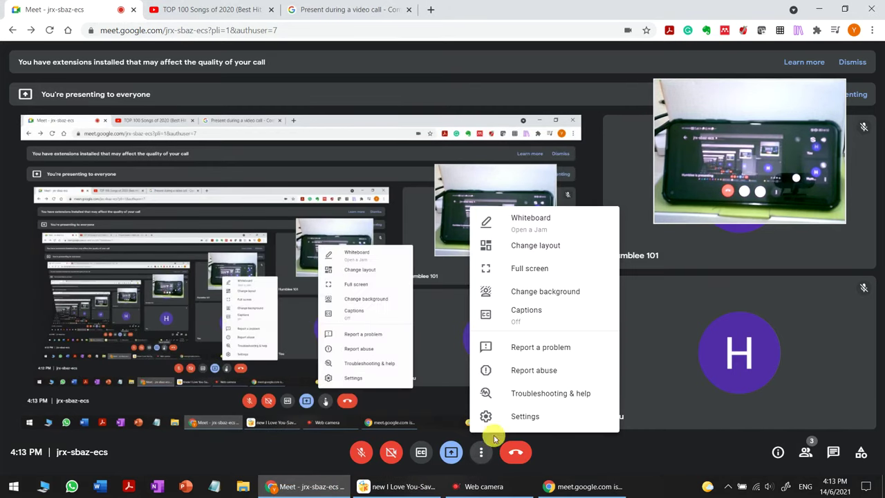
left_click(512, 423)
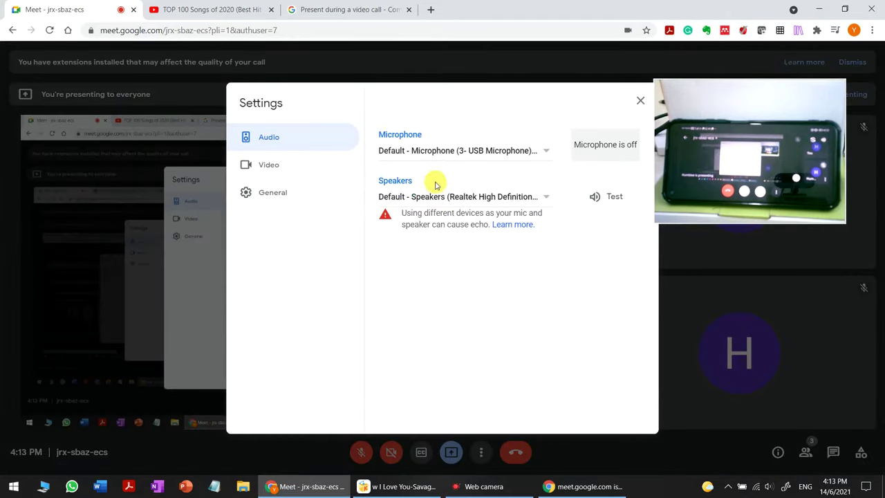
left_click(440, 152)
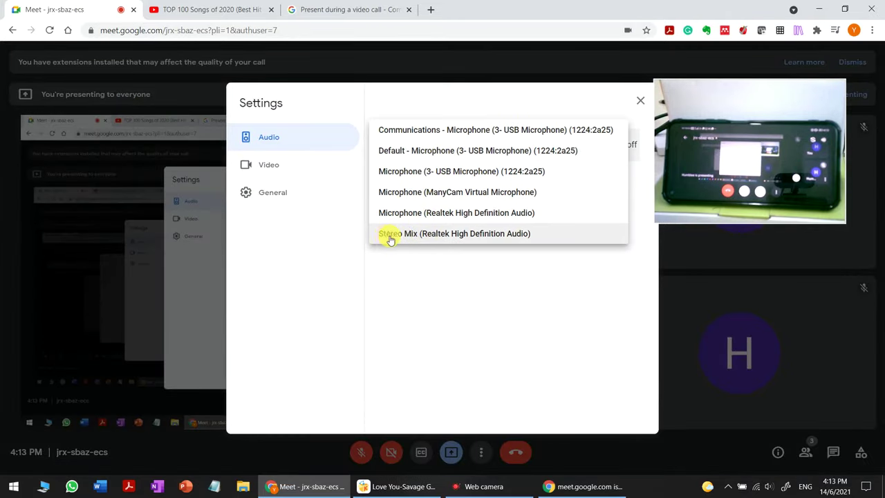
left_click(432, 237)
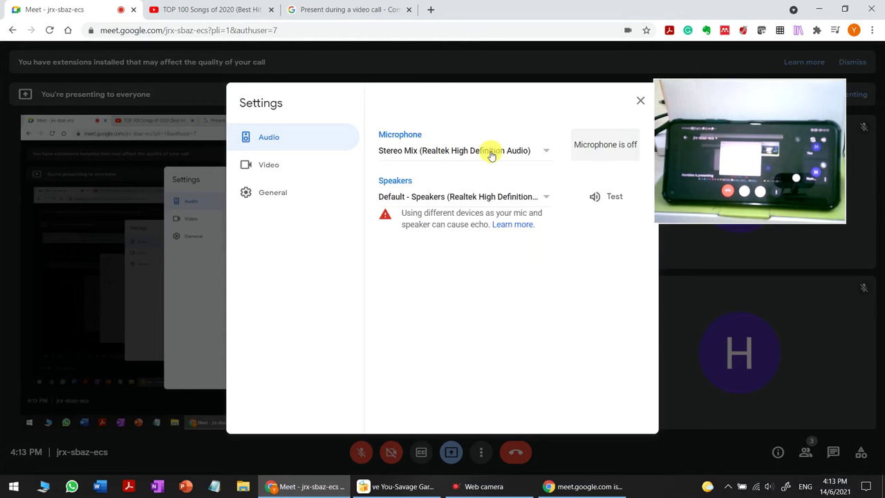
left_click(641, 103)
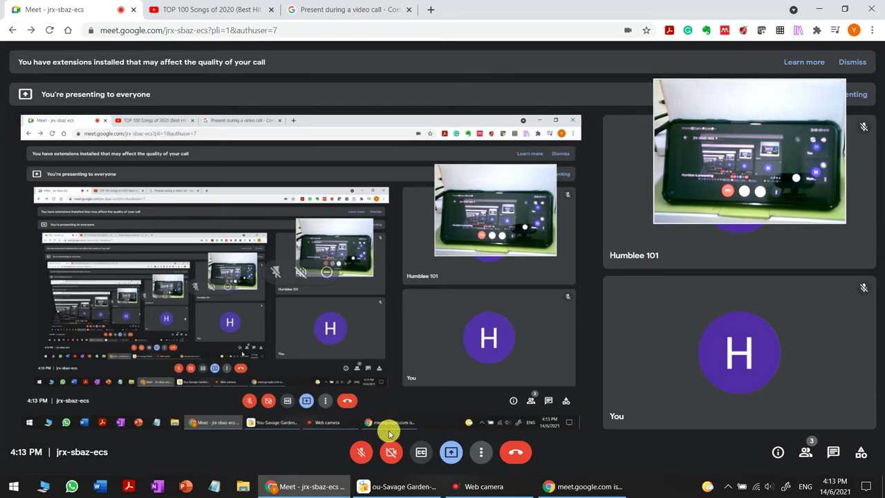
Check the shared music by unmuting then muting the mic, then go to the YouTube tab.
left_click(396, 491)
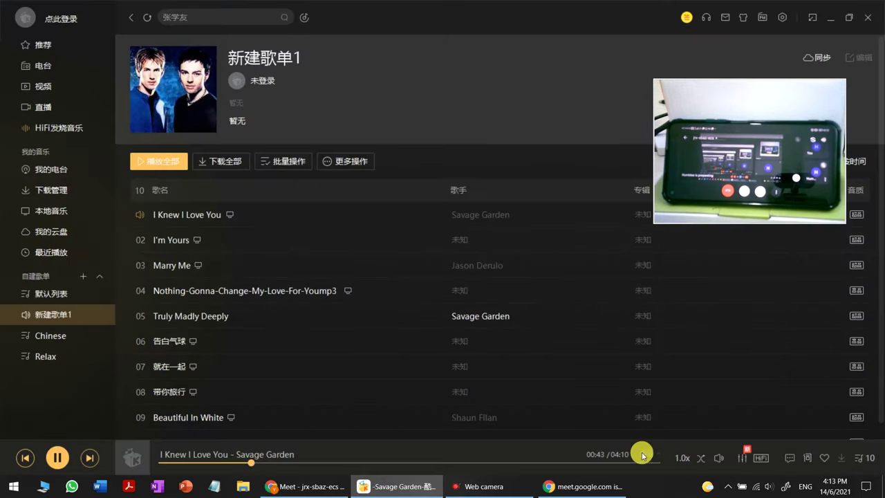
left_click(318, 492)
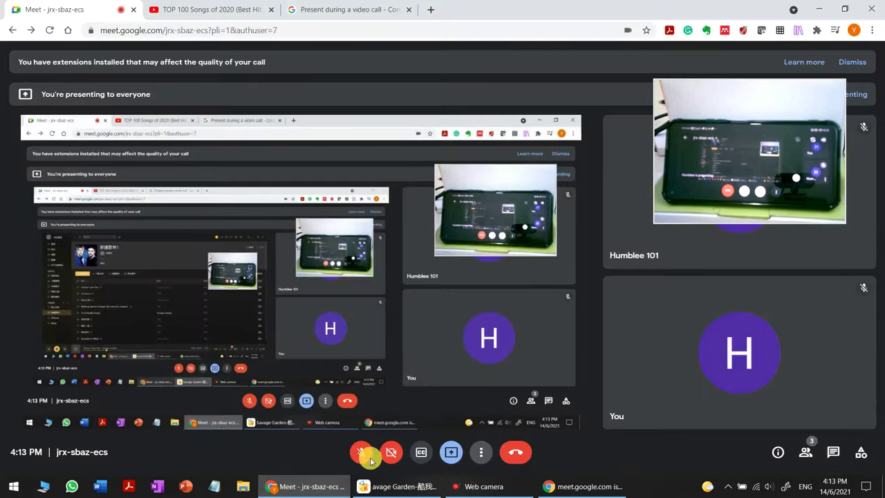
left_click(361, 455)
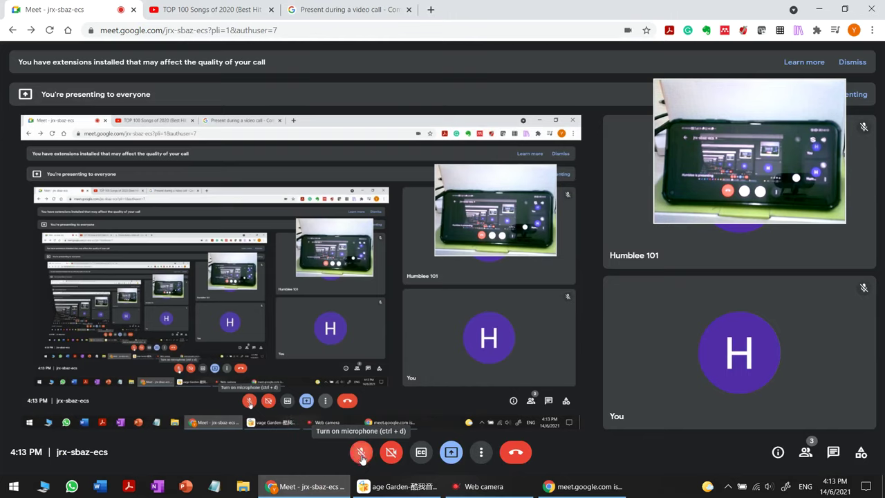
mouse_move(667, 310)
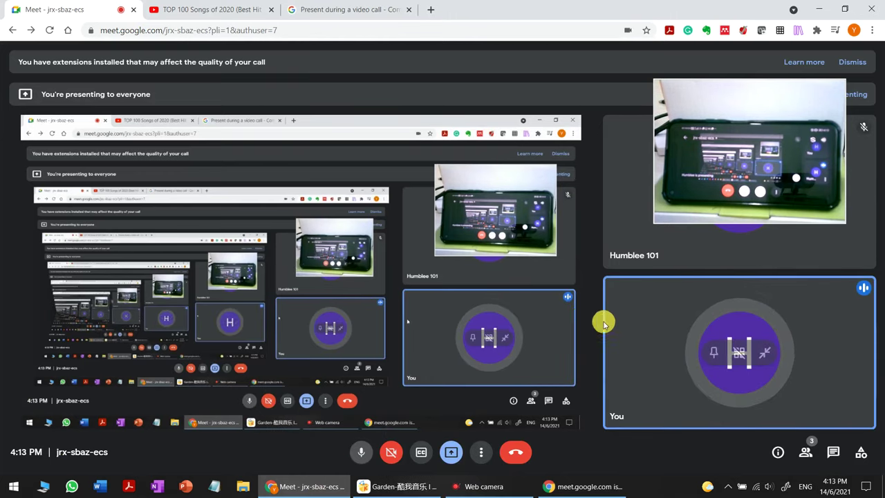
left_click(360, 452)
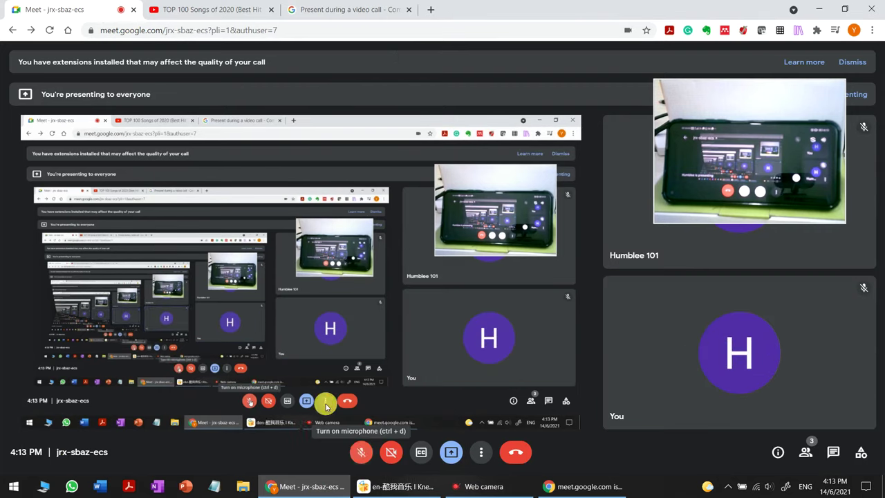
left_click(214, 10)
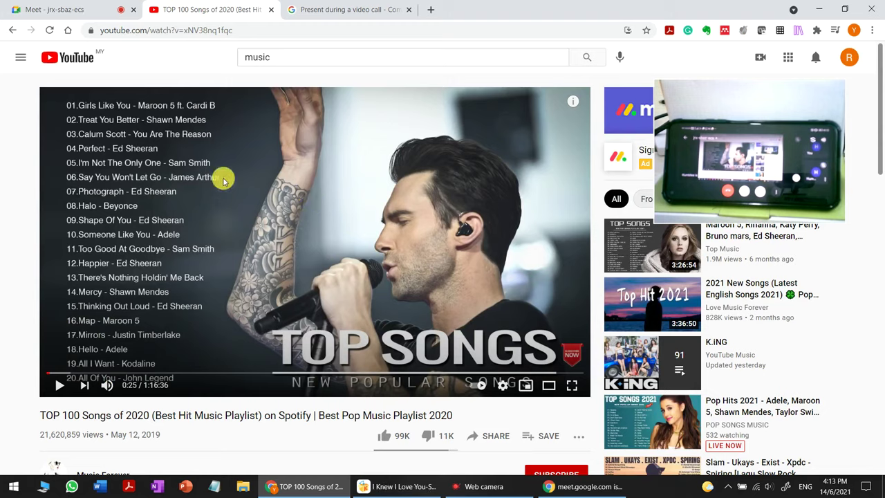
Play the TOP 100 Songs of 2020 video, then go back to the Meet tab.
left_click(238, 216)
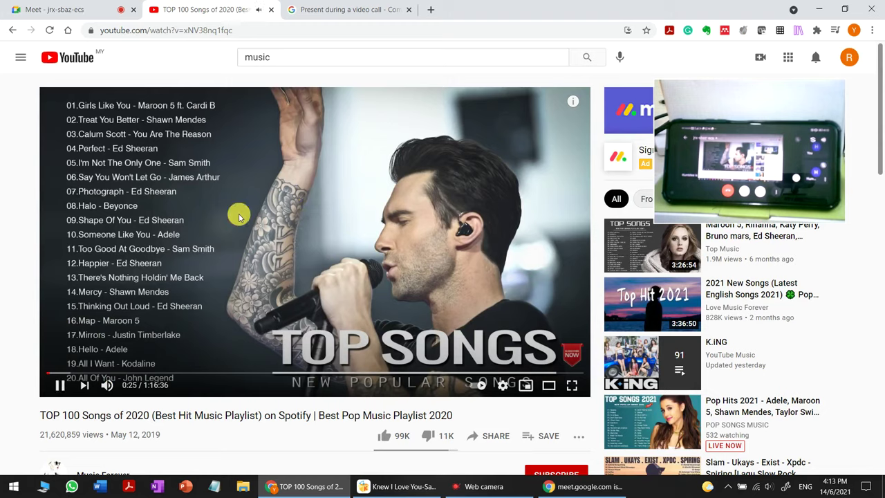
left_click(236, 218)
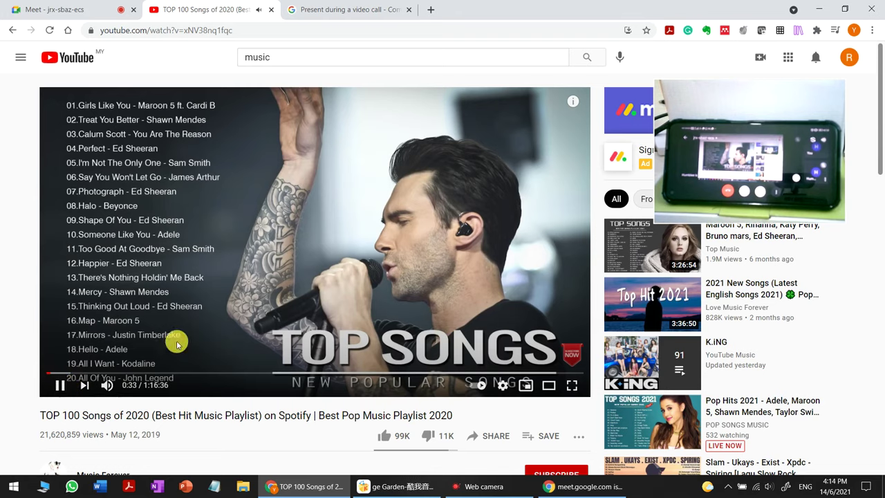
left_click(82, 14)
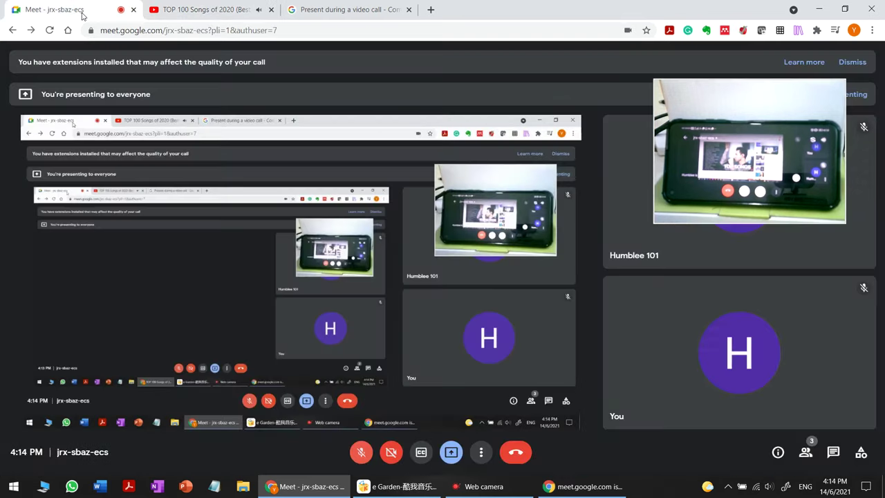
left_click(360, 452)
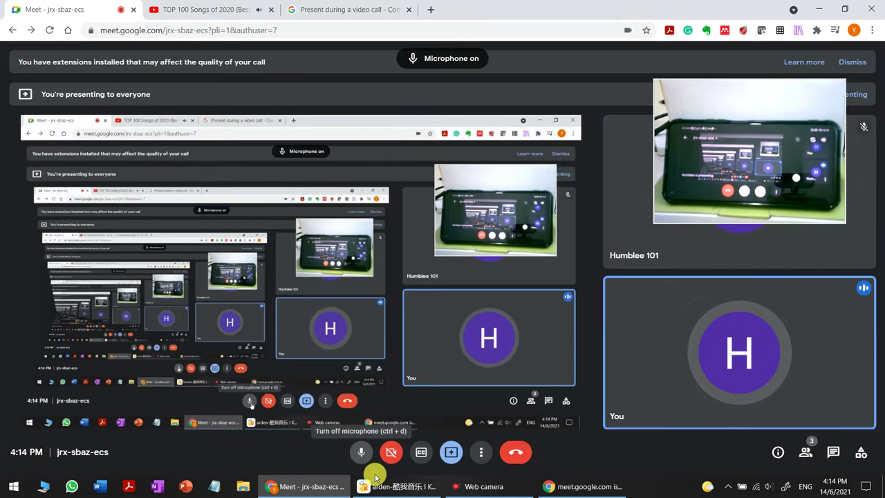
left_click(397, 486)
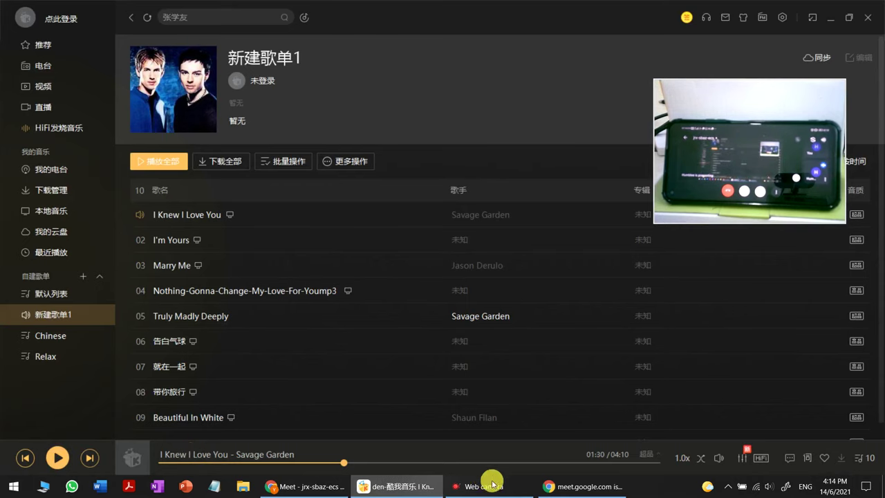
left_click(332, 493)
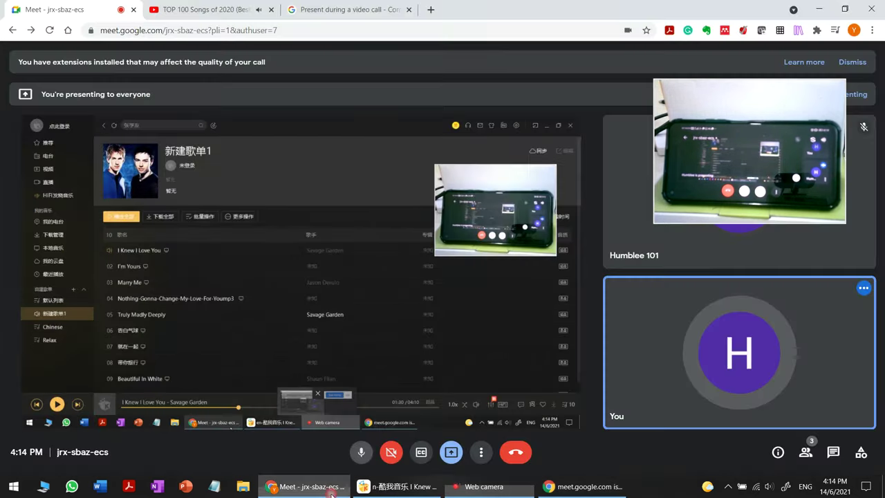
left_click(177, 9)
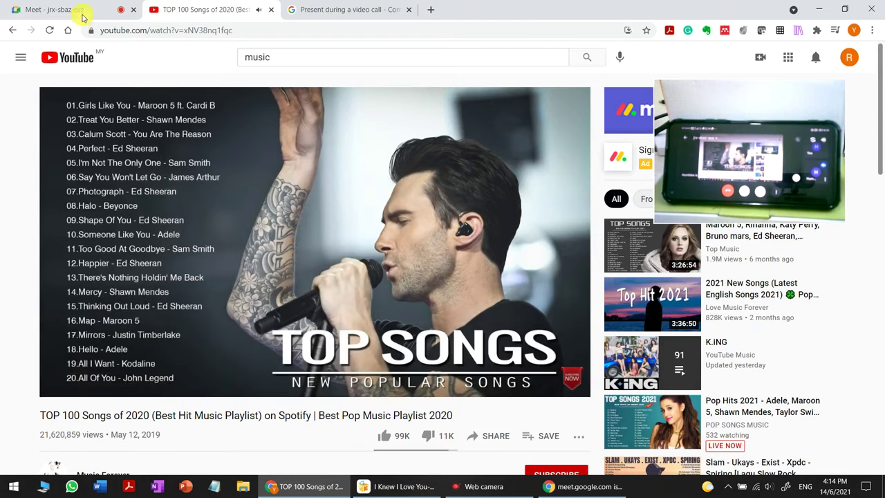
left_click(83, 11)
left_click(360, 451)
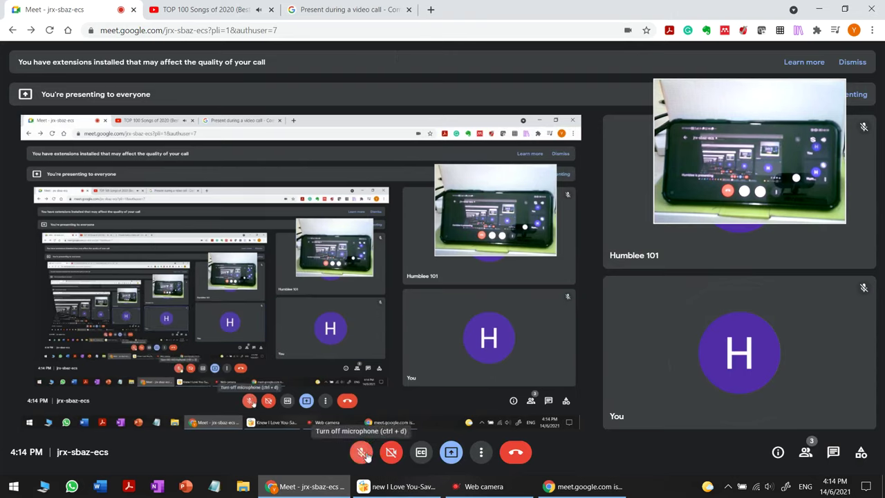
left_click(366, 454)
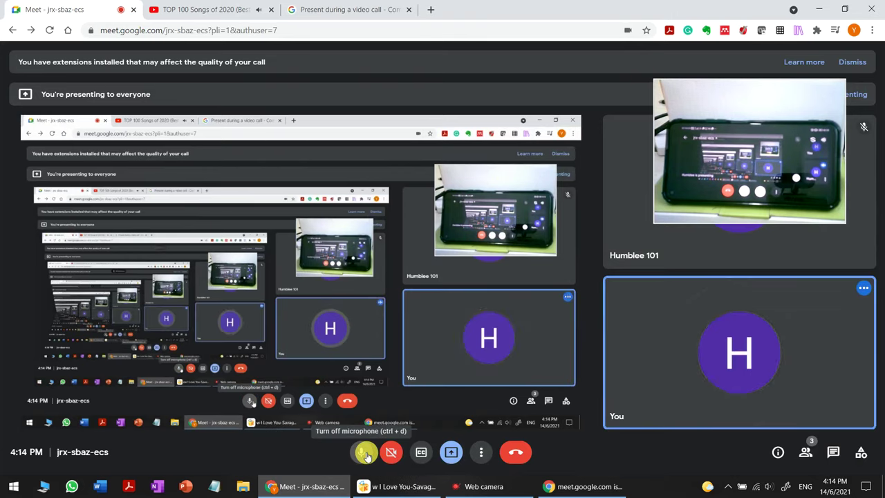
left_click(366, 454)
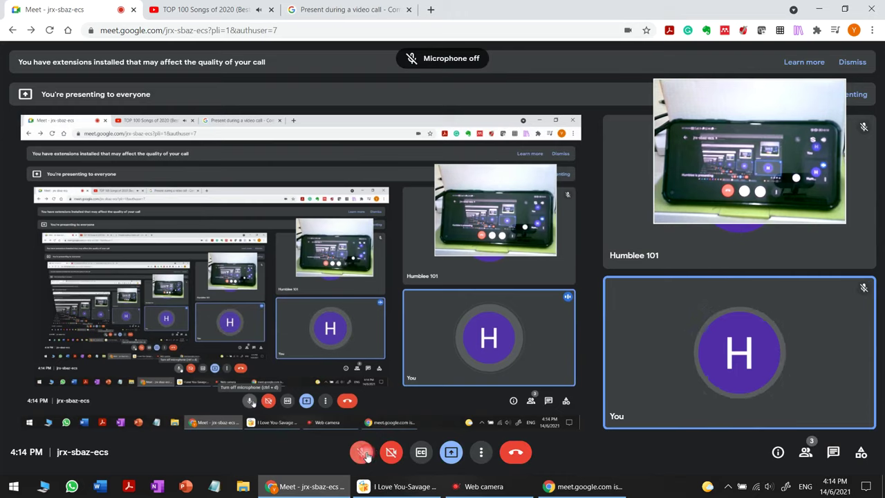
Set the microphone to Default - Microphone (USB), then toggle the mic on and off.
left_click(480, 454)
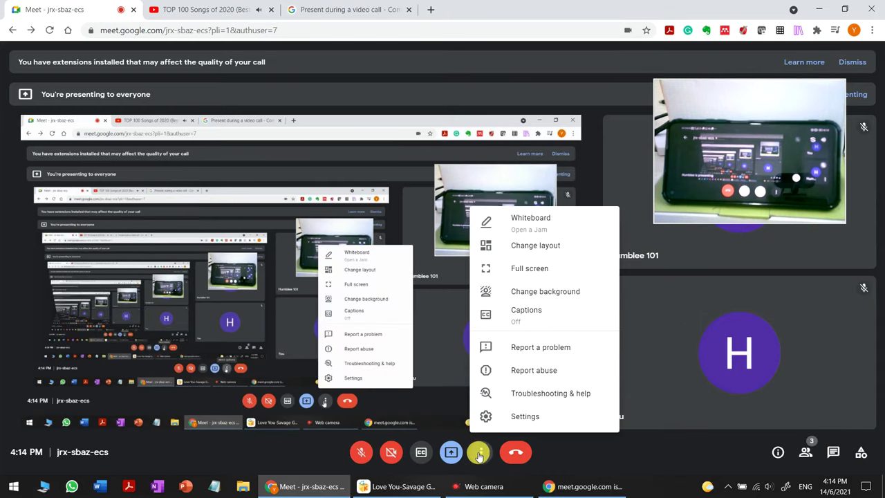
left_click(510, 417)
left_click(505, 147)
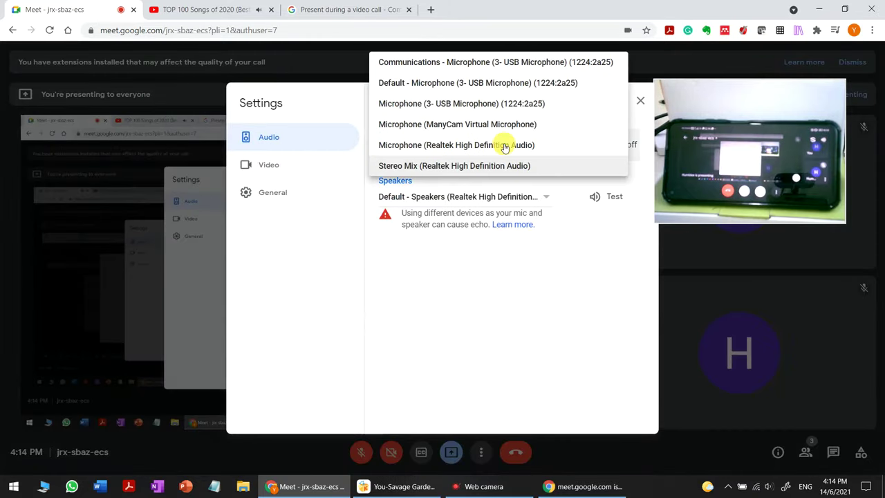
left_click(446, 83)
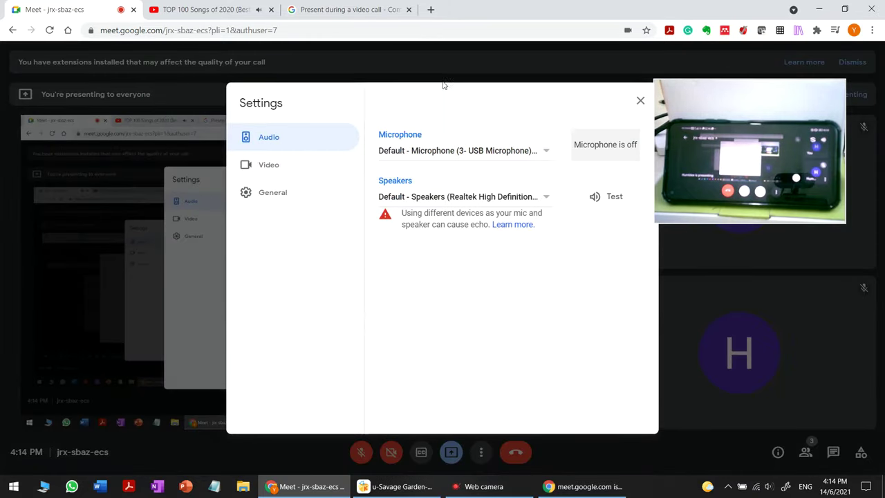
left_click(636, 101)
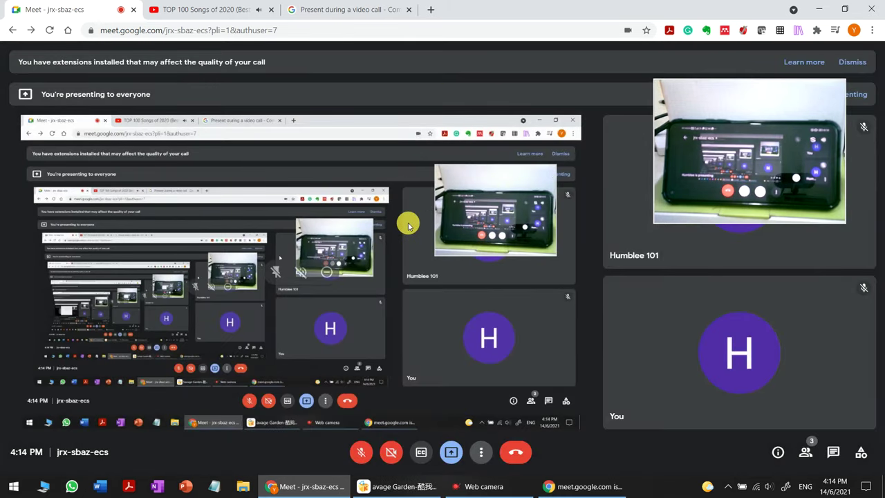
left_click(360, 453)
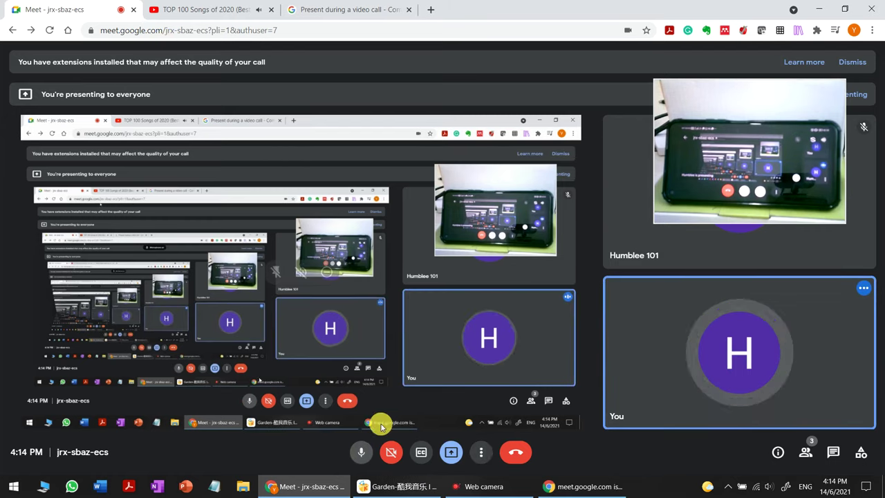
left_click(360, 451)
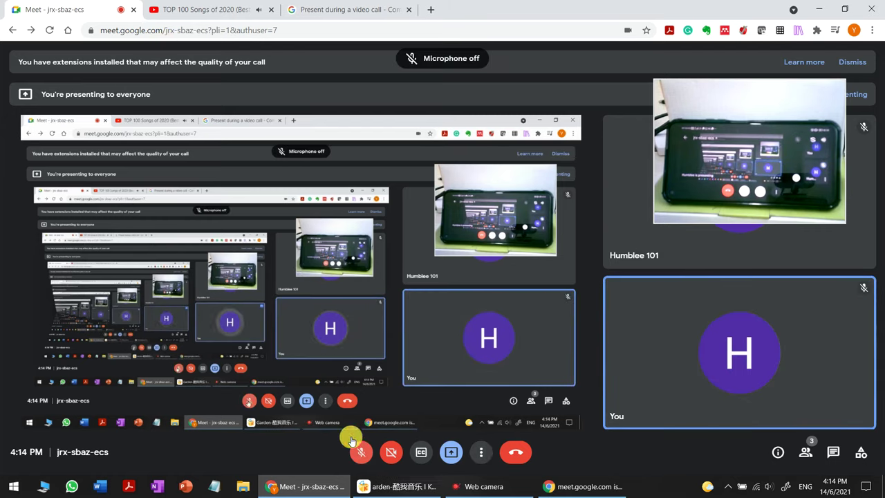
left_click(221, 8)
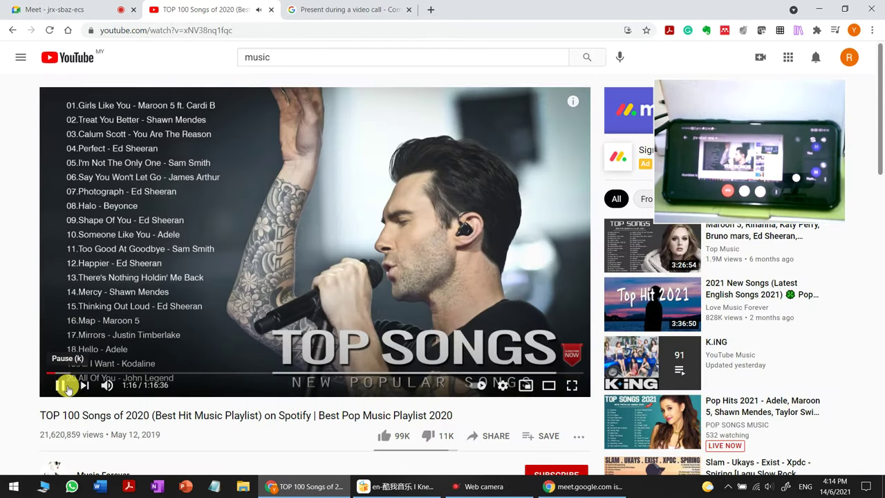
mouse_move(115, 380)
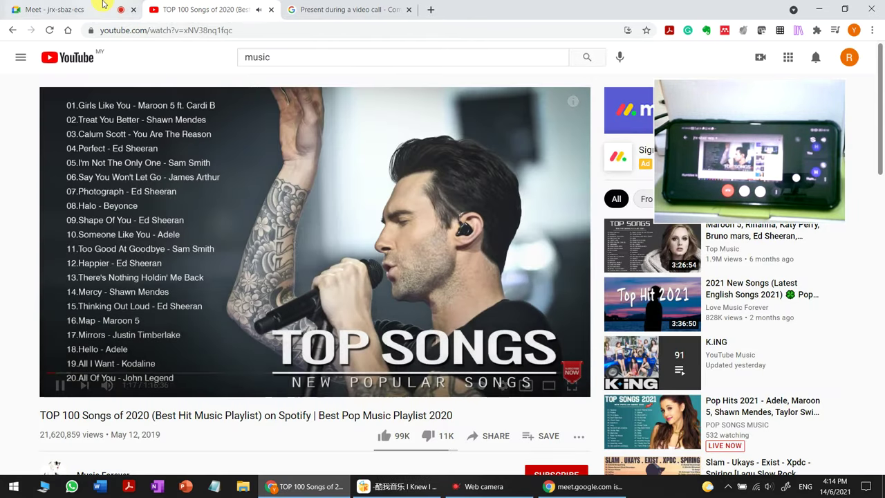
left_click(110, 10)
left_click(482, 456)
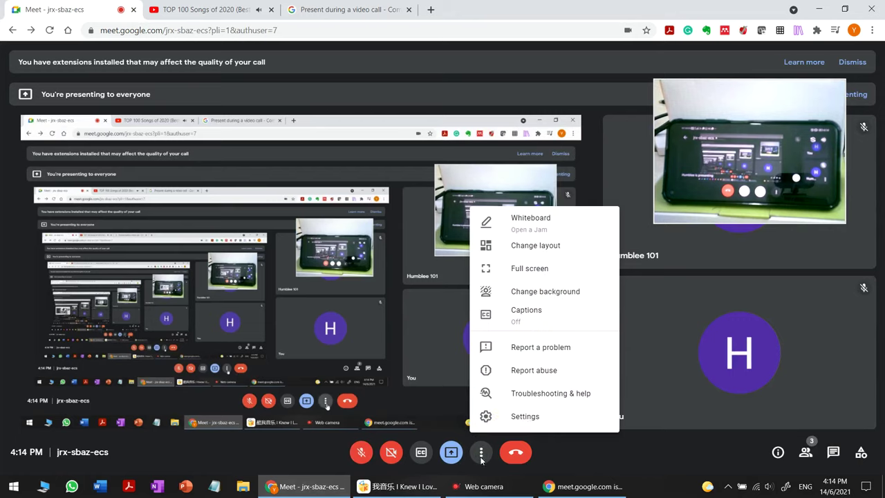
left_click(487, 417)
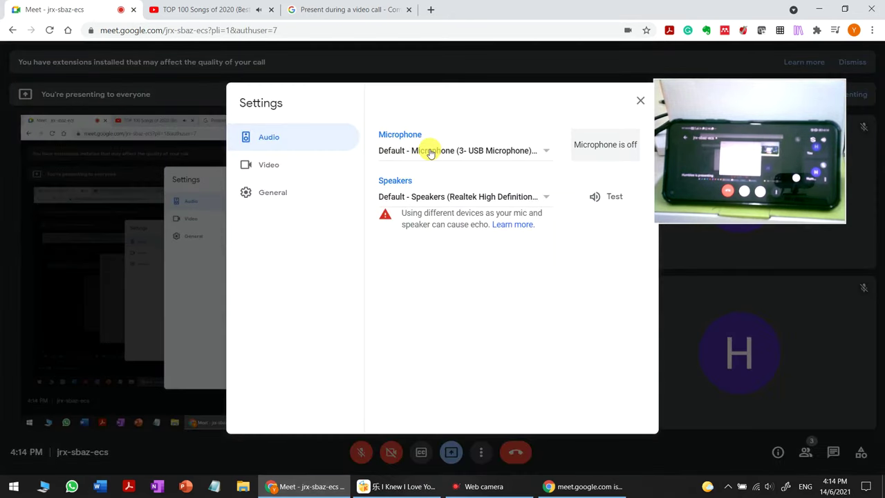
left_click(642, 102)
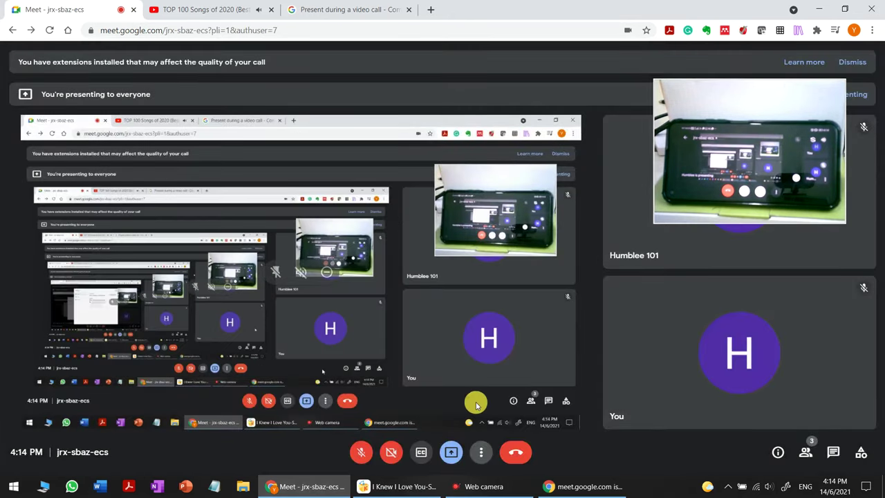
Stop presenting the screen and choose A tab to open the Share a Chrome tab list.
left_click(453, 459)
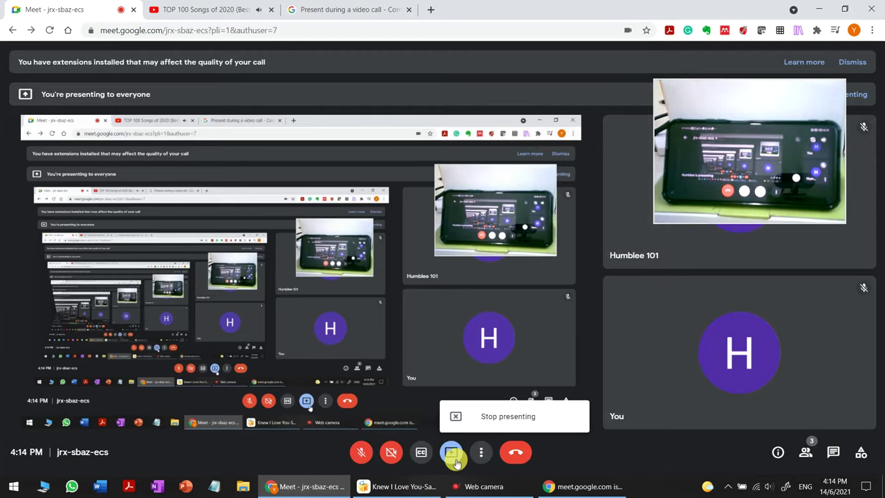
left_click(469, 418)
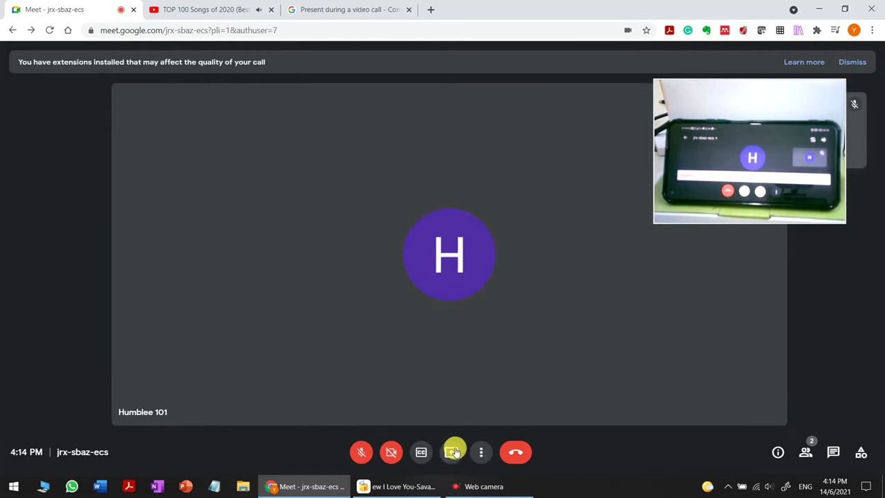
left_click(450, 452)
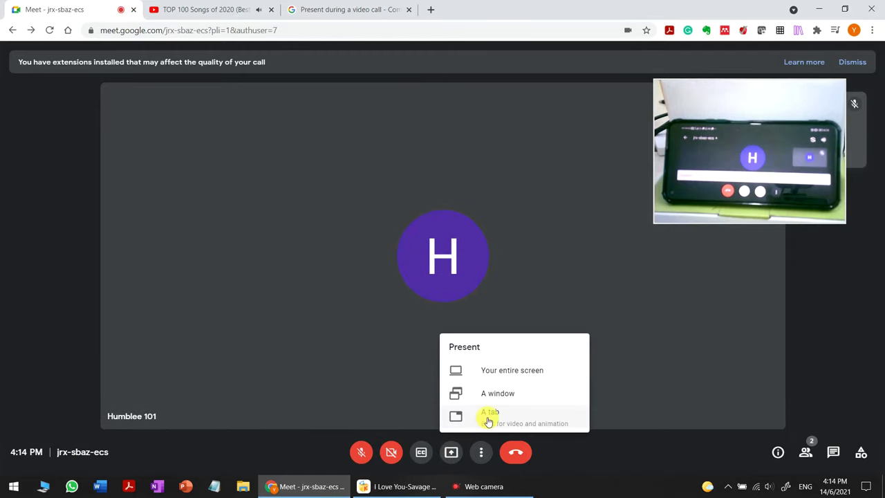
left_click(488, 419)
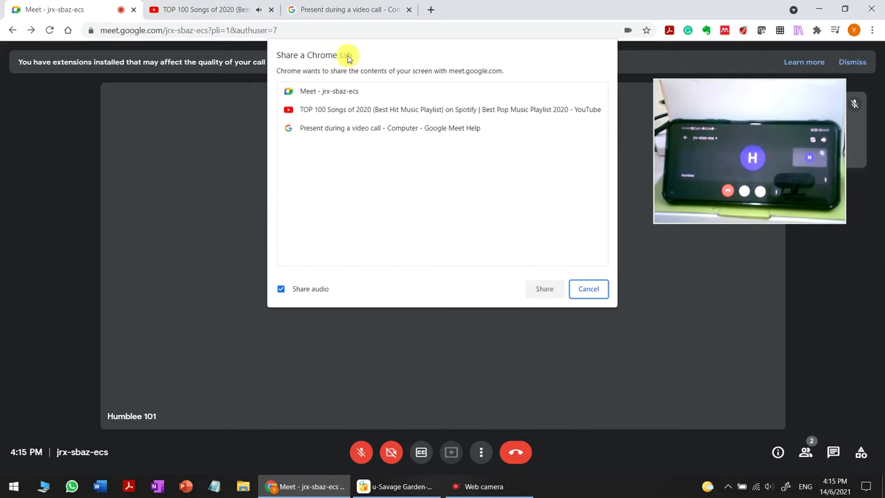
Share the TOP 100 Songs YouTube tab with Share audio kept on.
left_click(343, 115)
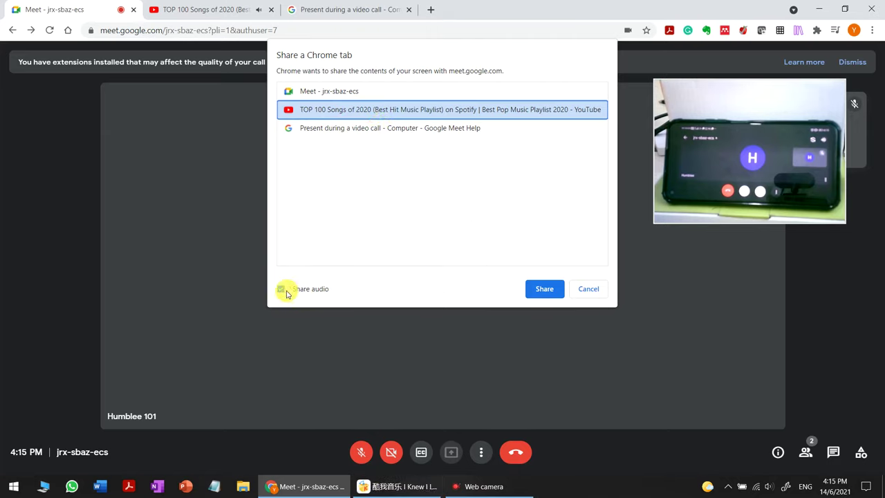
left_click(545, 289)
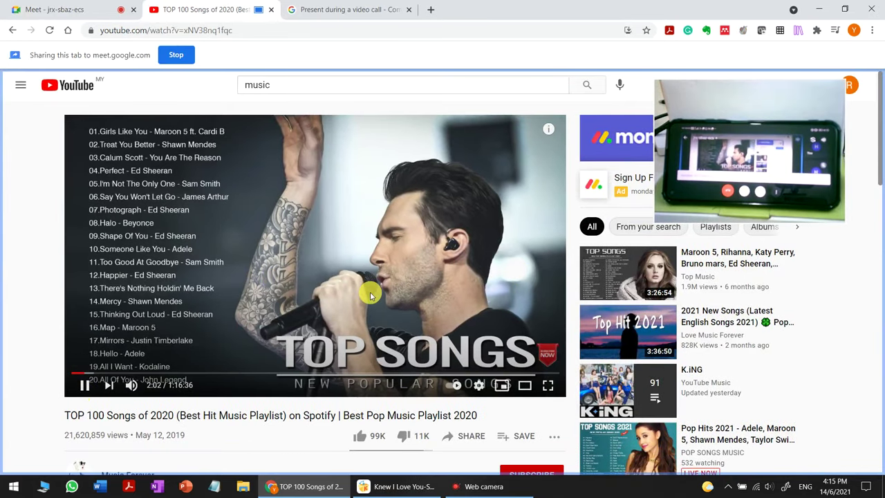
Back in Meet, review the microphone list in Settings and close it.
left_click(35, 9)
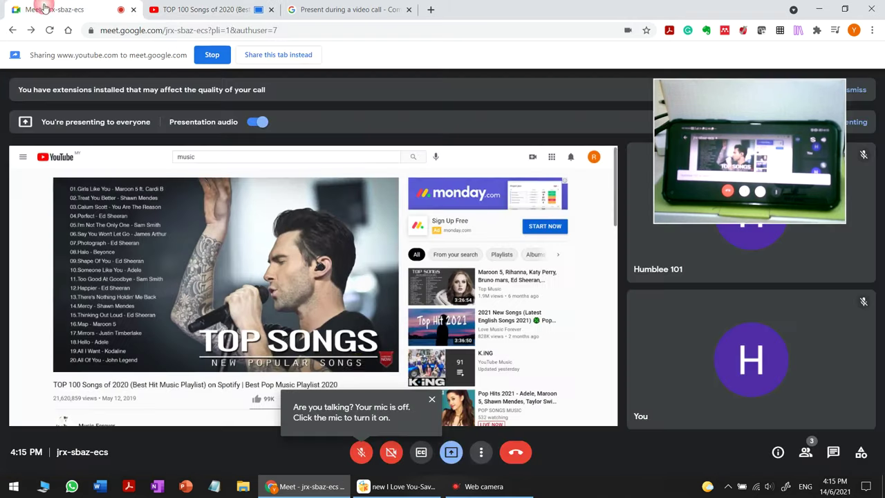
left_click(482, 452)
left_click(511, 417)
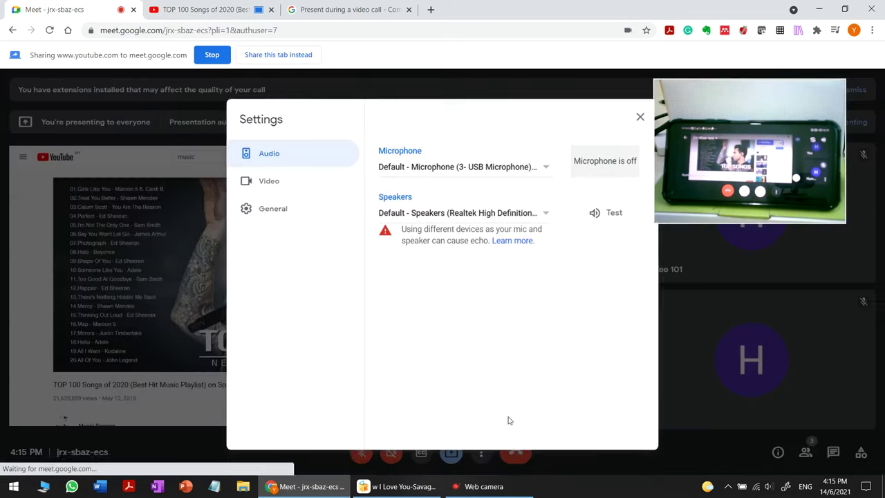
left_click(470, 165)
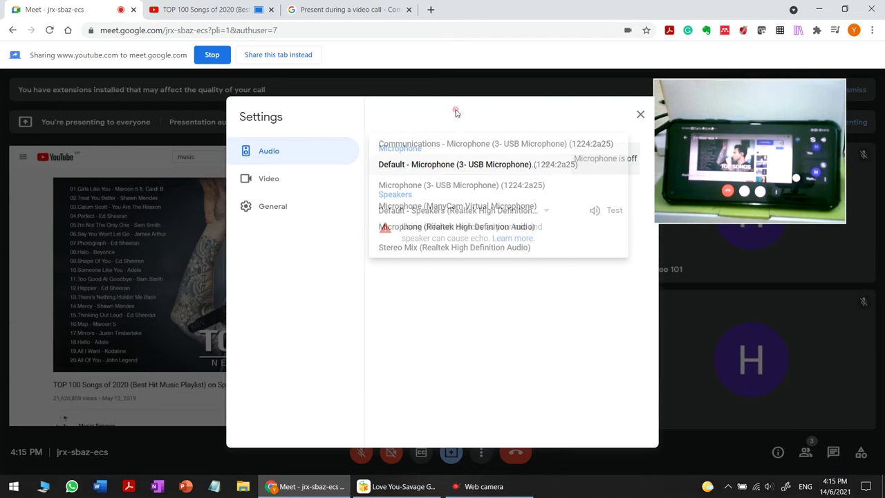
left_click(637, 114)
Pause the YouTube video at 2:13, return to Meet, and open the system sound menu.
left_click(204, 9)
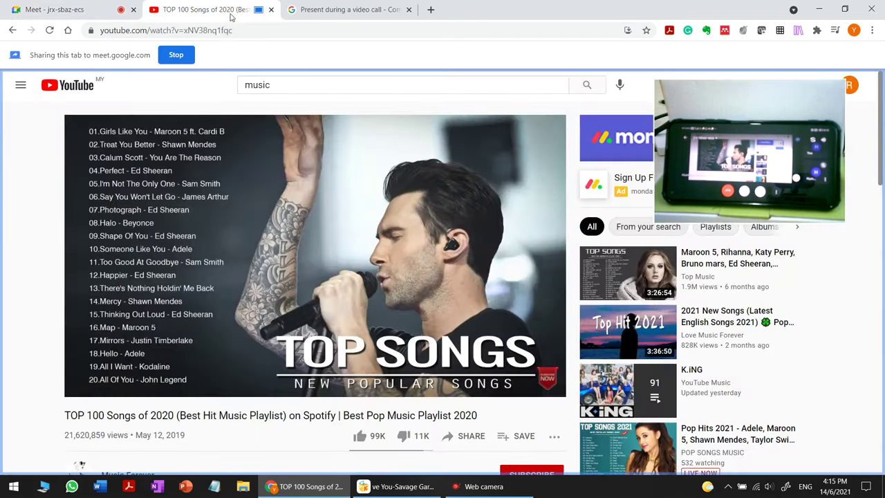
left_click(188, 288)
left_click(60, 10)
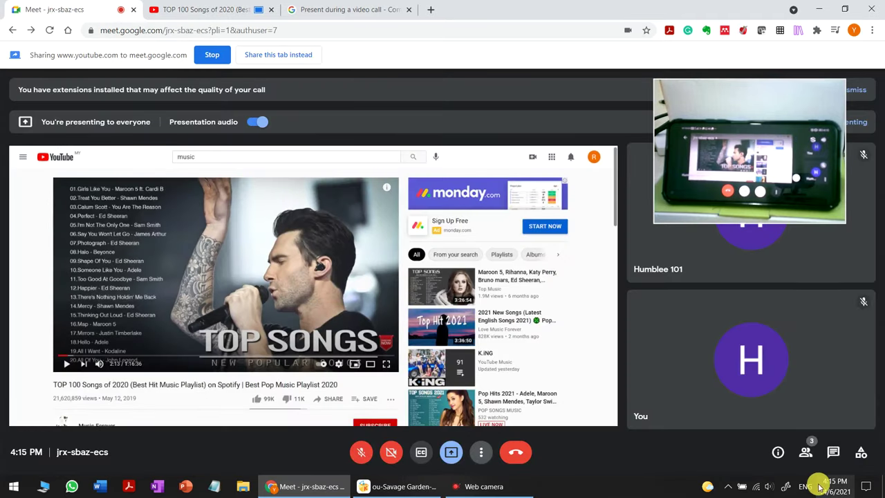
right_click(773, 488)
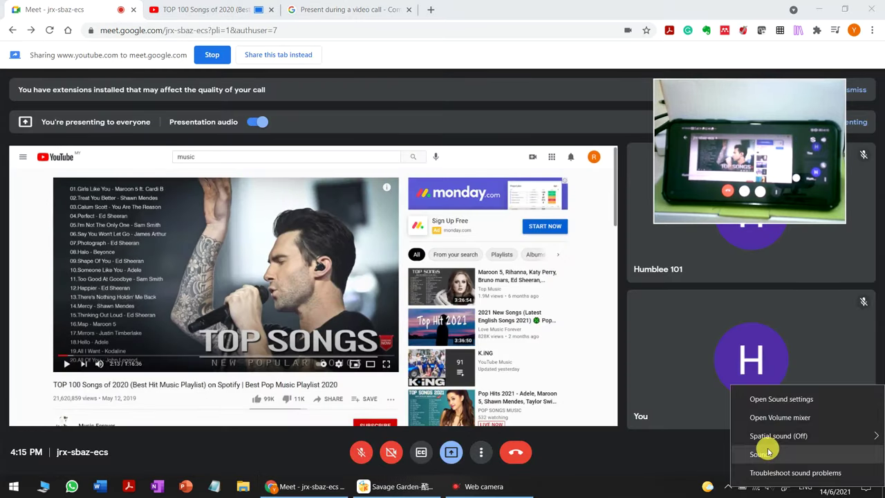
Open the classic Windows Sound dialog from the tray speaker menu instead of the Settings page.
left_click(770, 398)
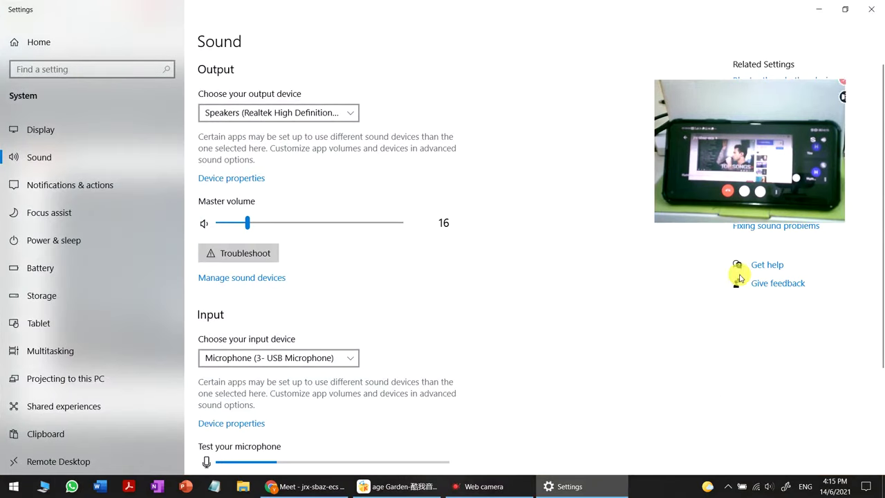
left_click(870, 9)
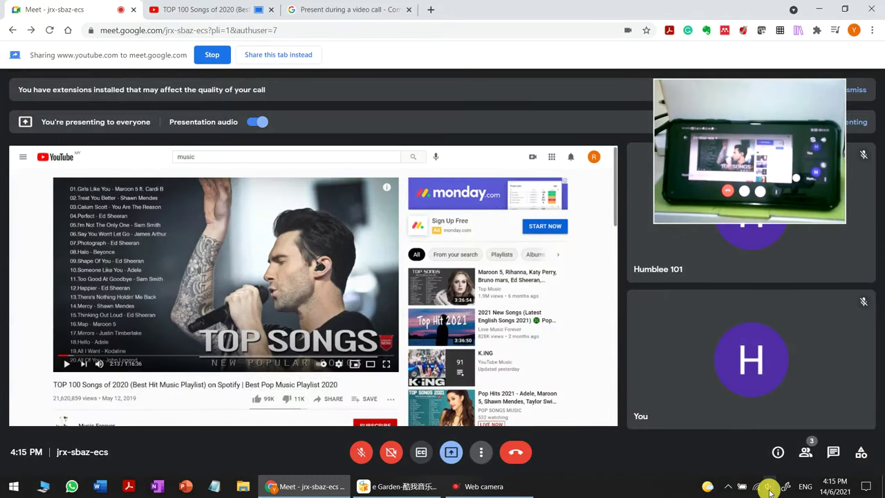
right_click(768, 488)
left_click(764, 454)
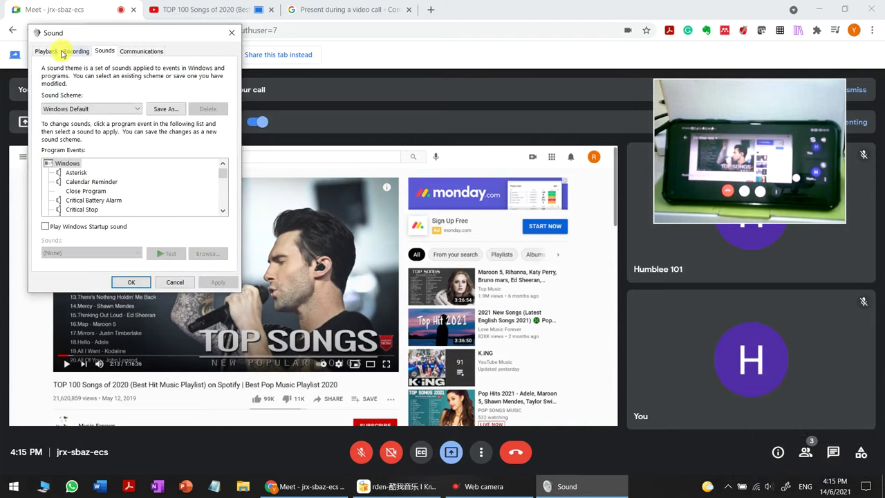
On the Recording tab, check Stereo Mix's options to confirm it is enabled and ready.
left_click(75, 51)
right_click(88, 212)
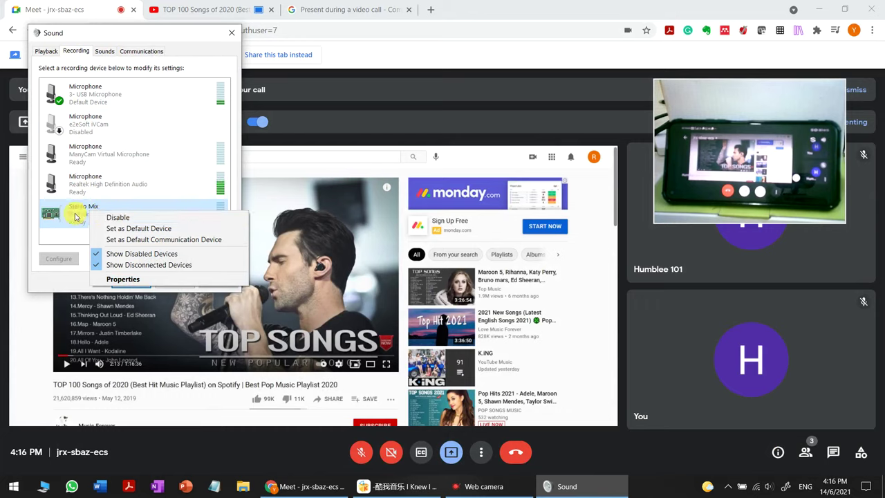
left_click(76, 215)
right_click(84, 215)
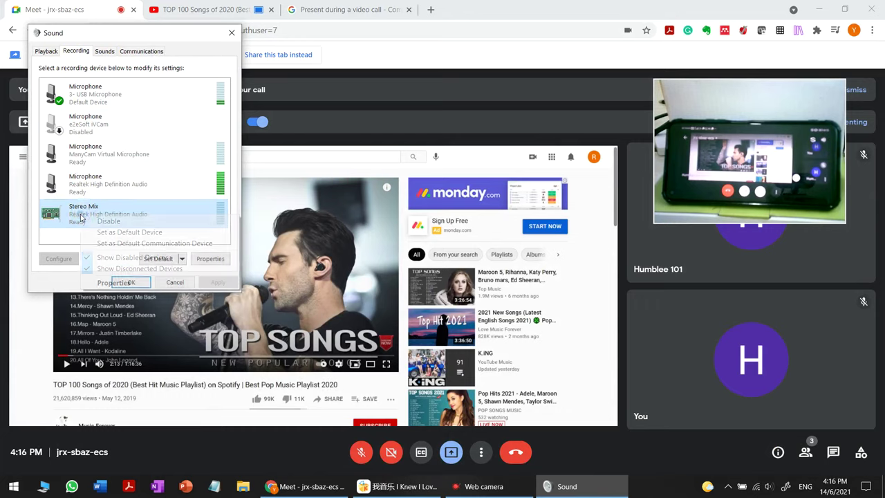
left_click(482, 451)
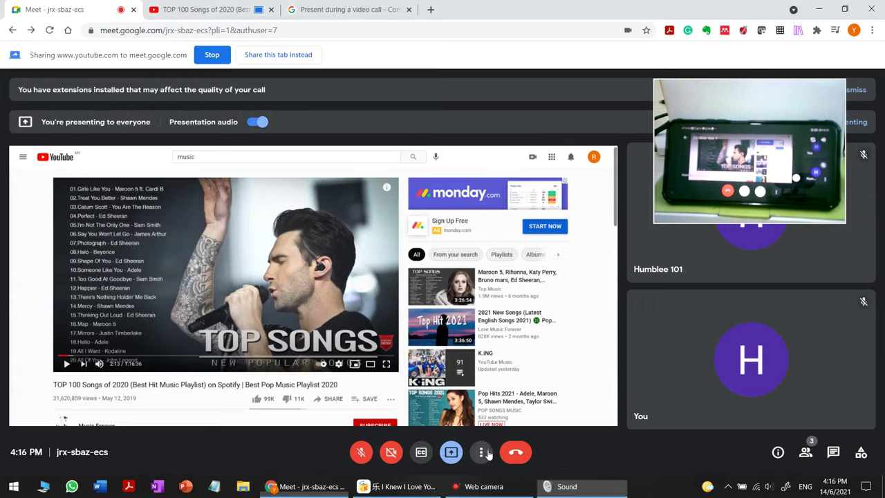
left_click(517, 417)
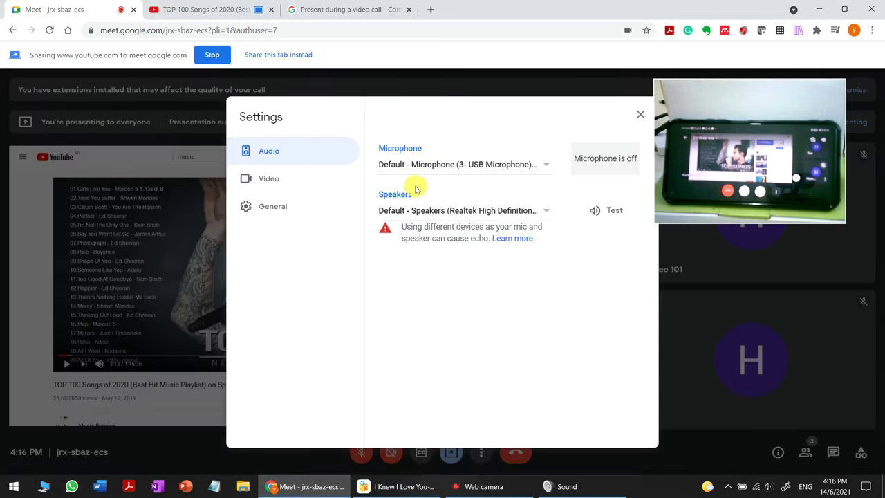
left_click(475, 171)
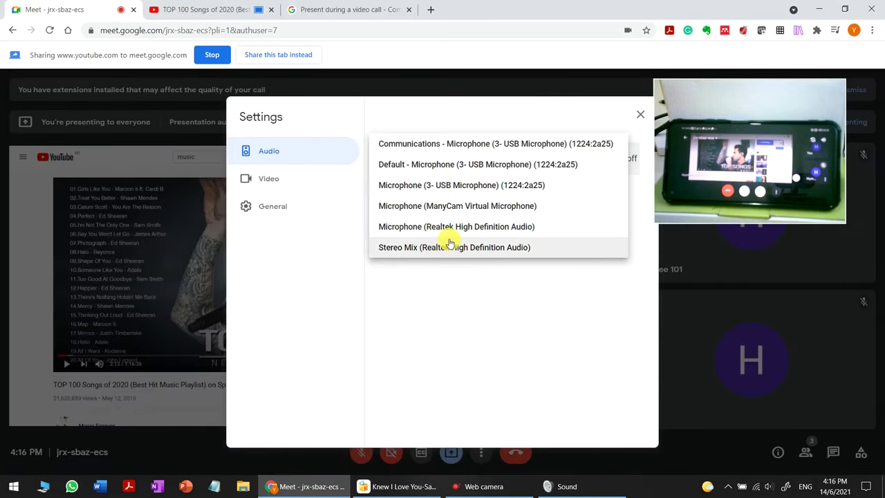
left_click(484, 324)
left_click(638, 118)
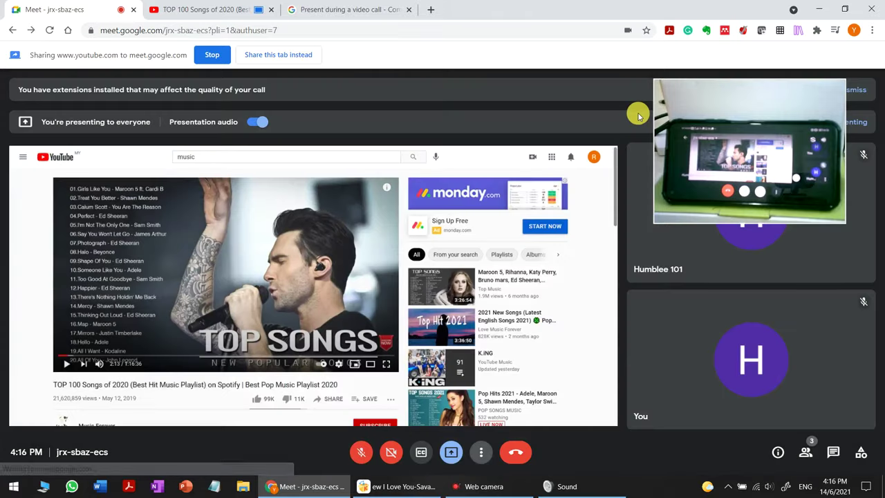